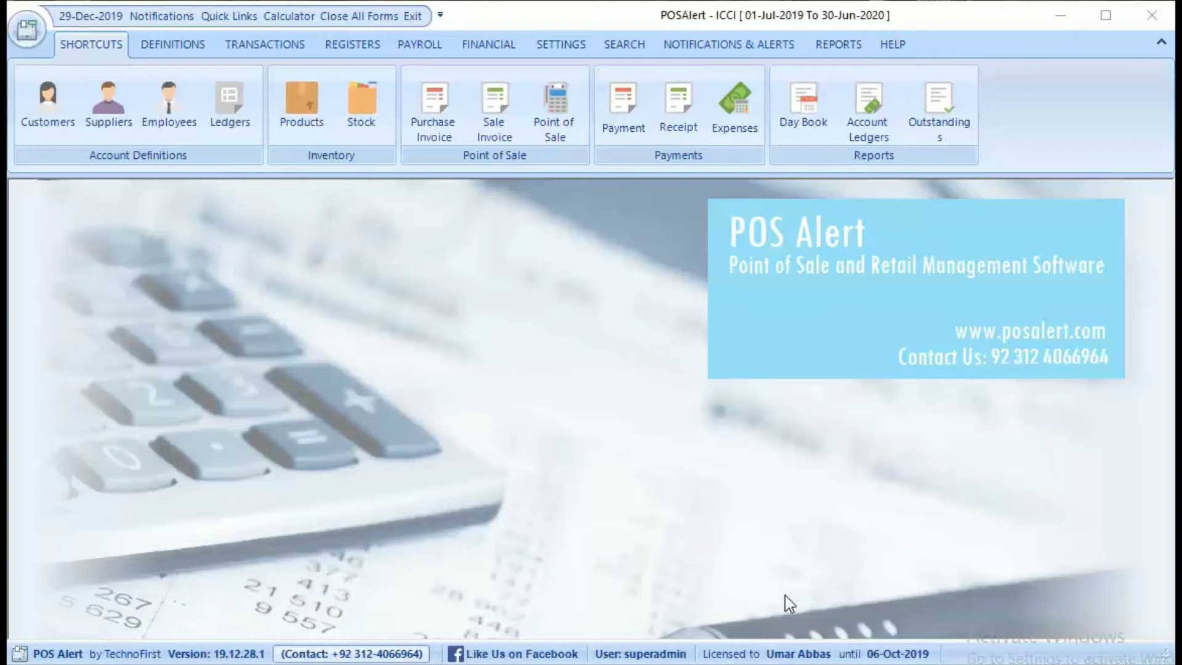
Step: Open a new product definition form, maximize it and look over its stock management settings
left_click(186, 46)
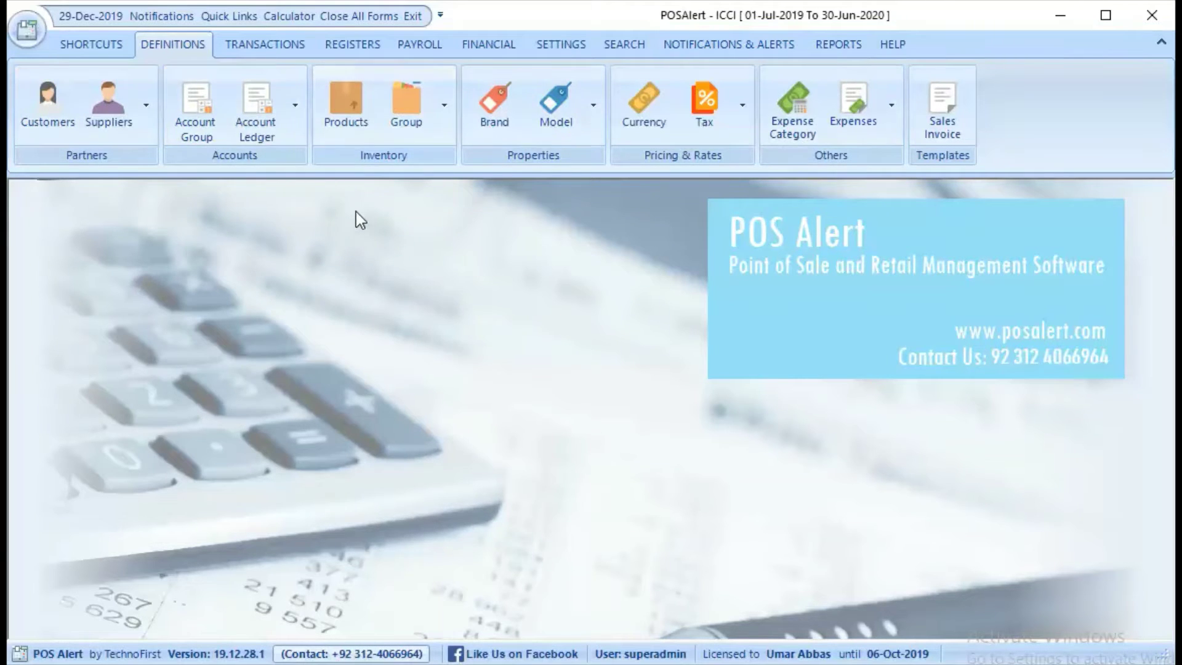
left_click(345, 118)
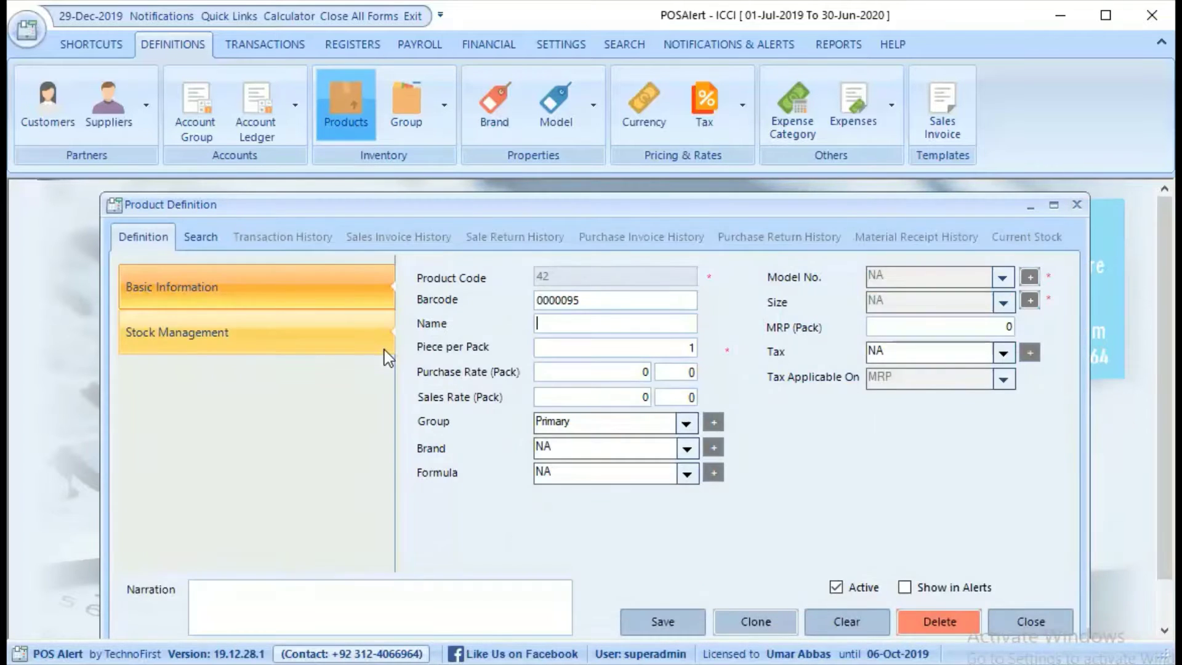
double_click(522, 204)
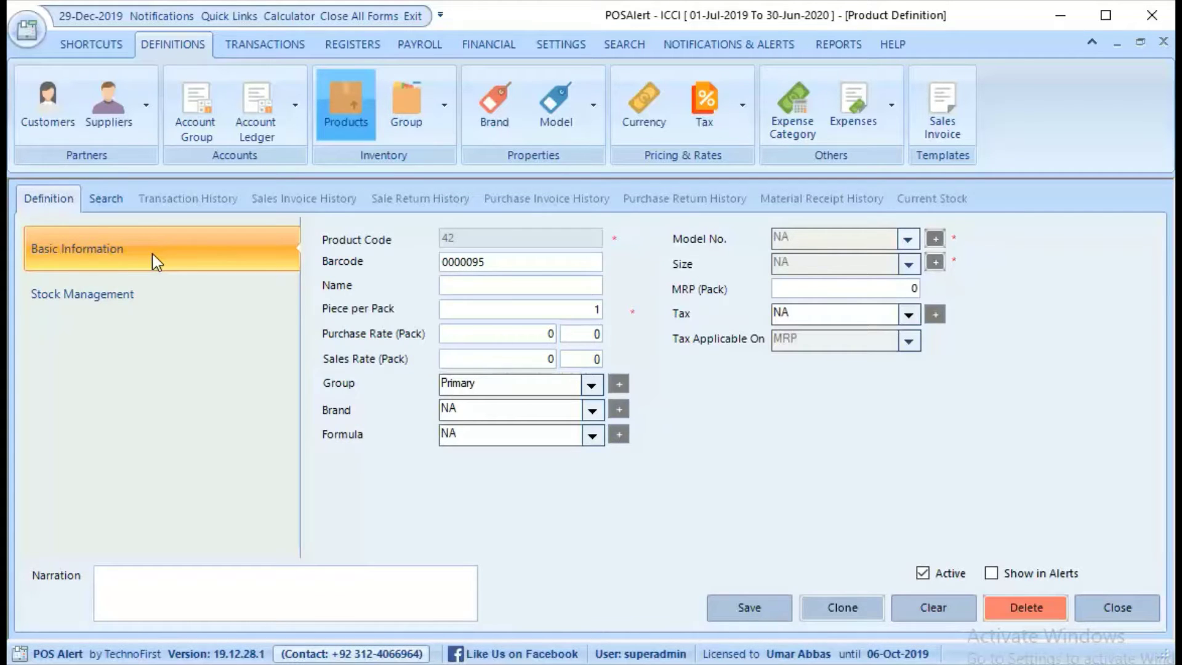
left_click(164, 296)
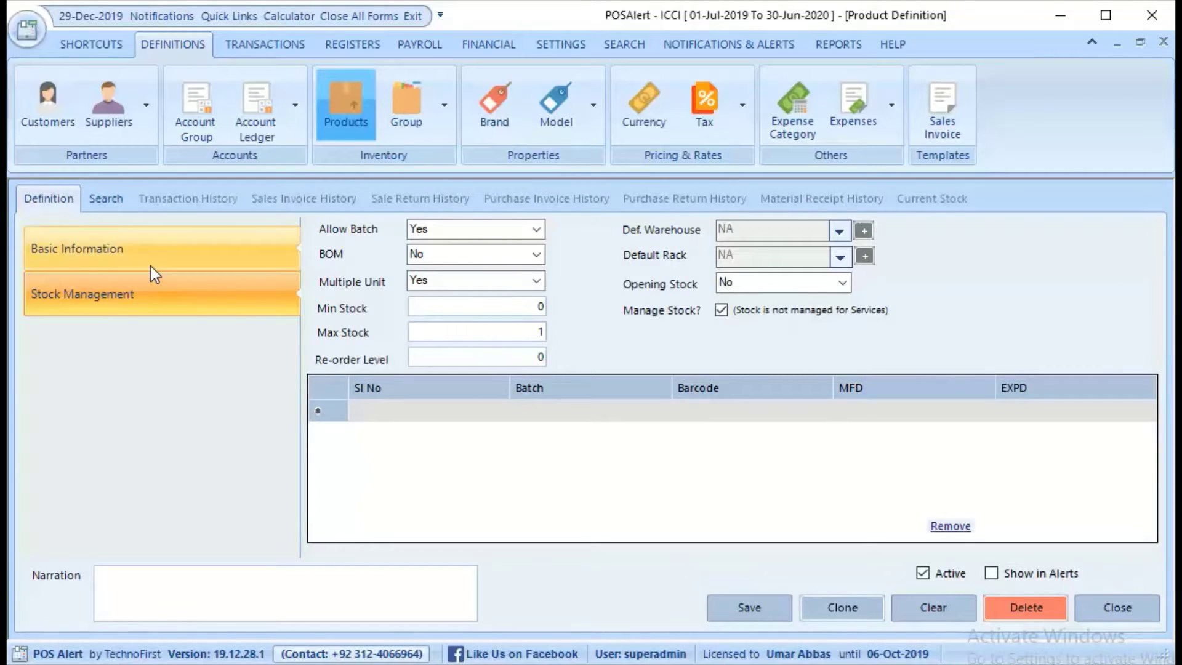
left_click(150, 266)
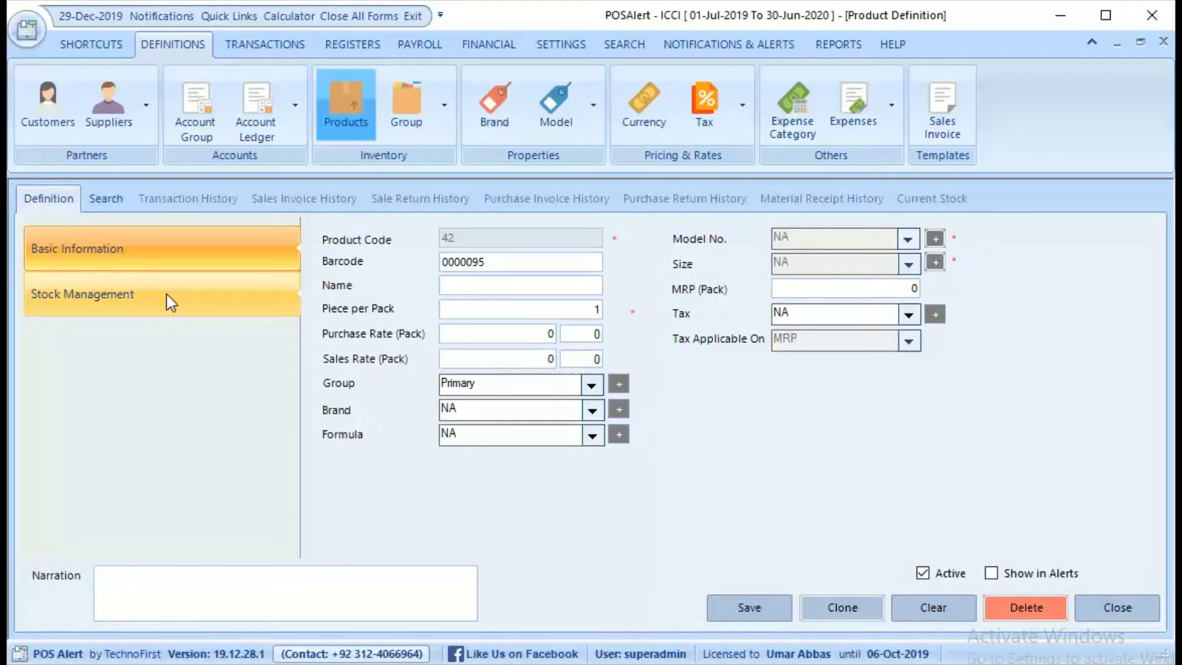
Step: Name the new product Panadol CF 100 Tabs and set its pieces per pack to 10
left_click(497, 286)
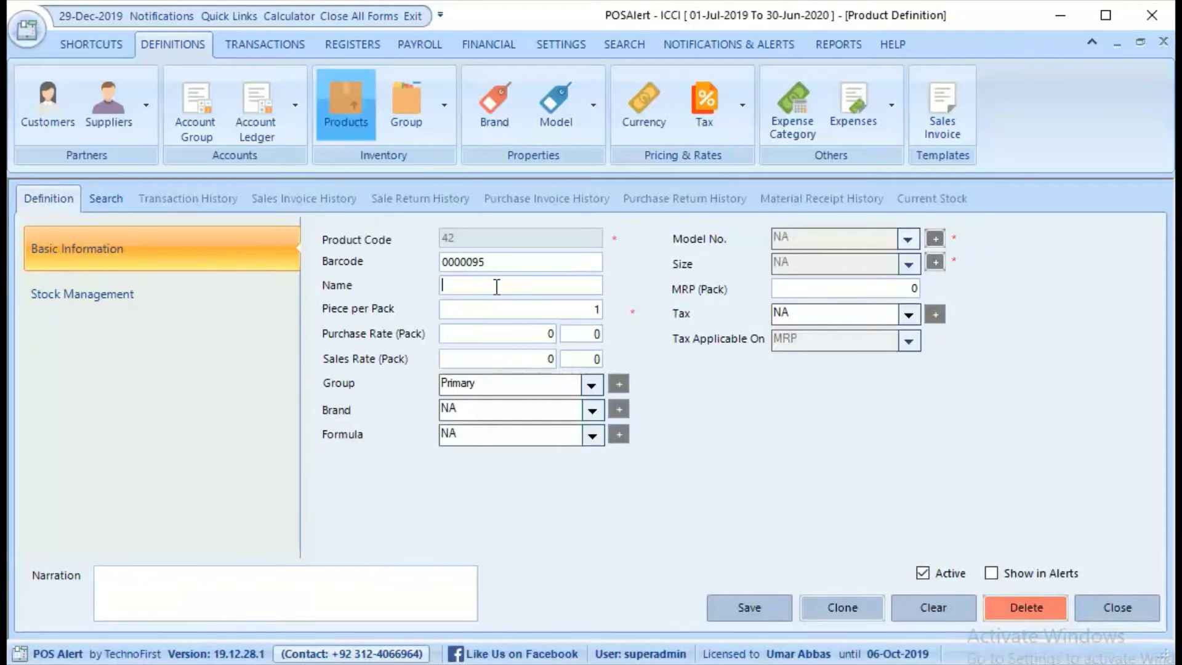
type("Panadol CF 100 Tabs")
key("Tab")
type("10")
key("ctrl+a")
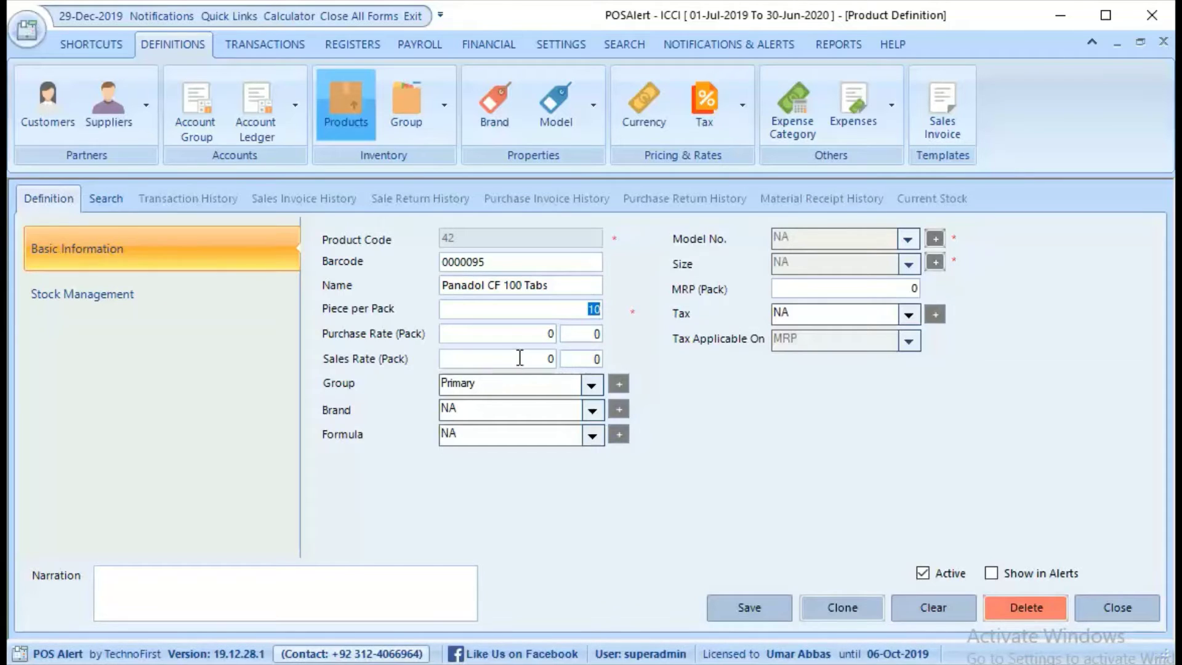
Step: Set the product's purchase rate per pack to 100 and its sales rate per pack to 150
key("Tab")
type("100")
key("Tab")
type("150")
key("Tab")
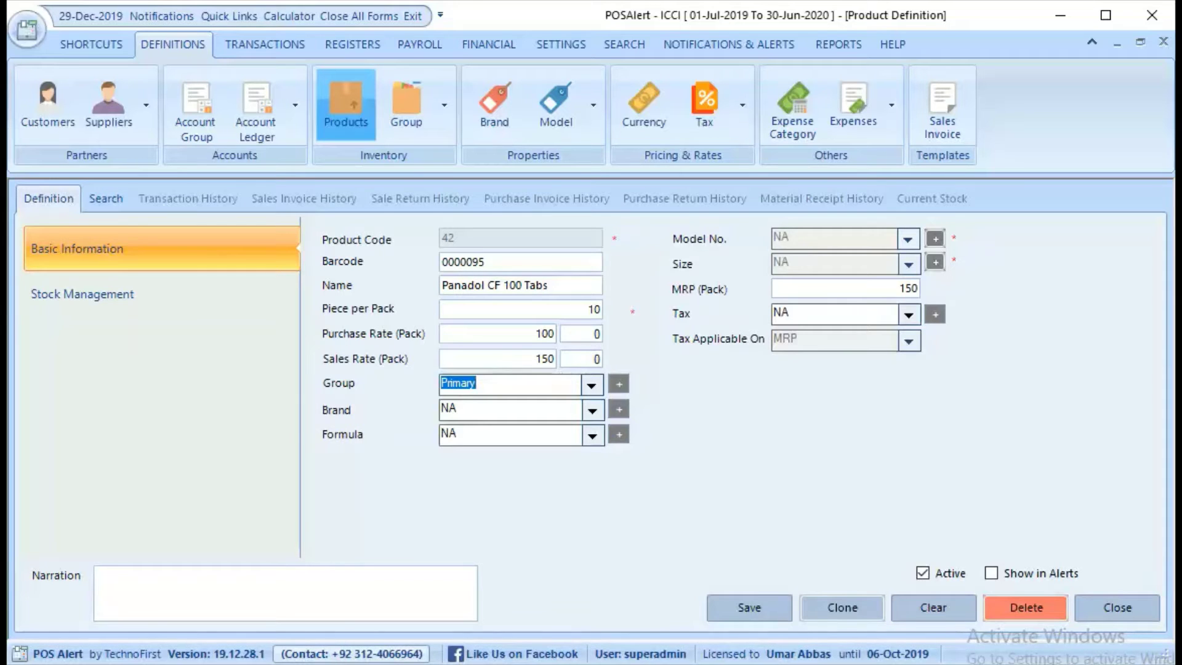
Step: Assign the product to My Secondary Group and choose NA for both brand and formula
left_click(591, 386)
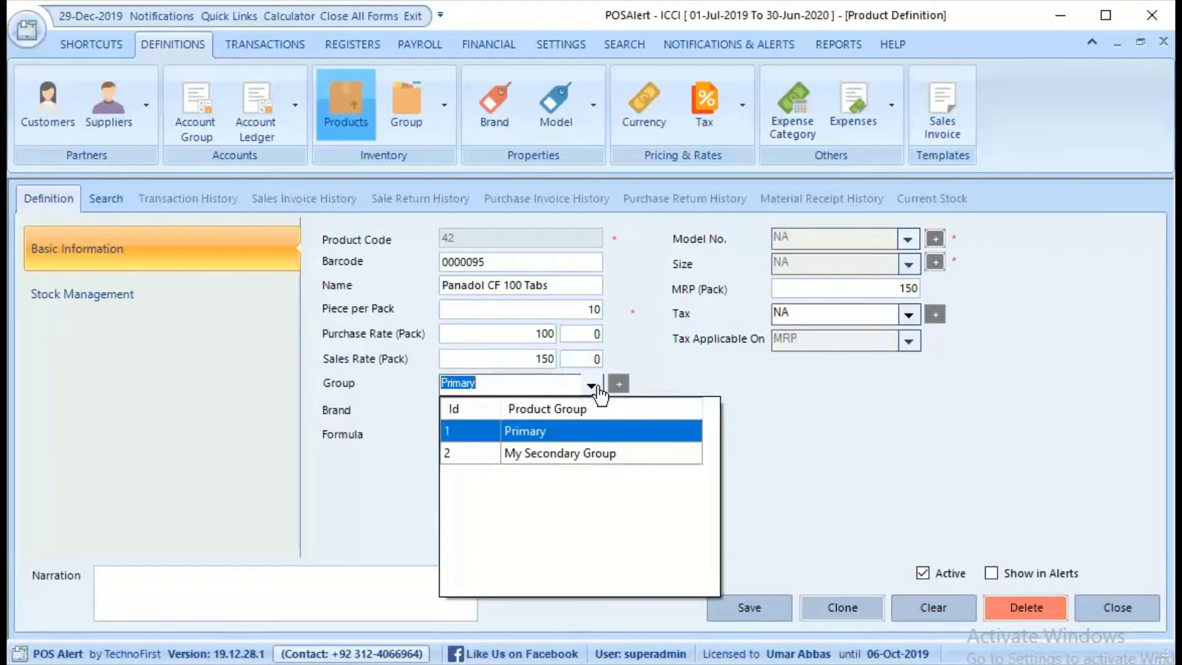
left_click(558, 453)
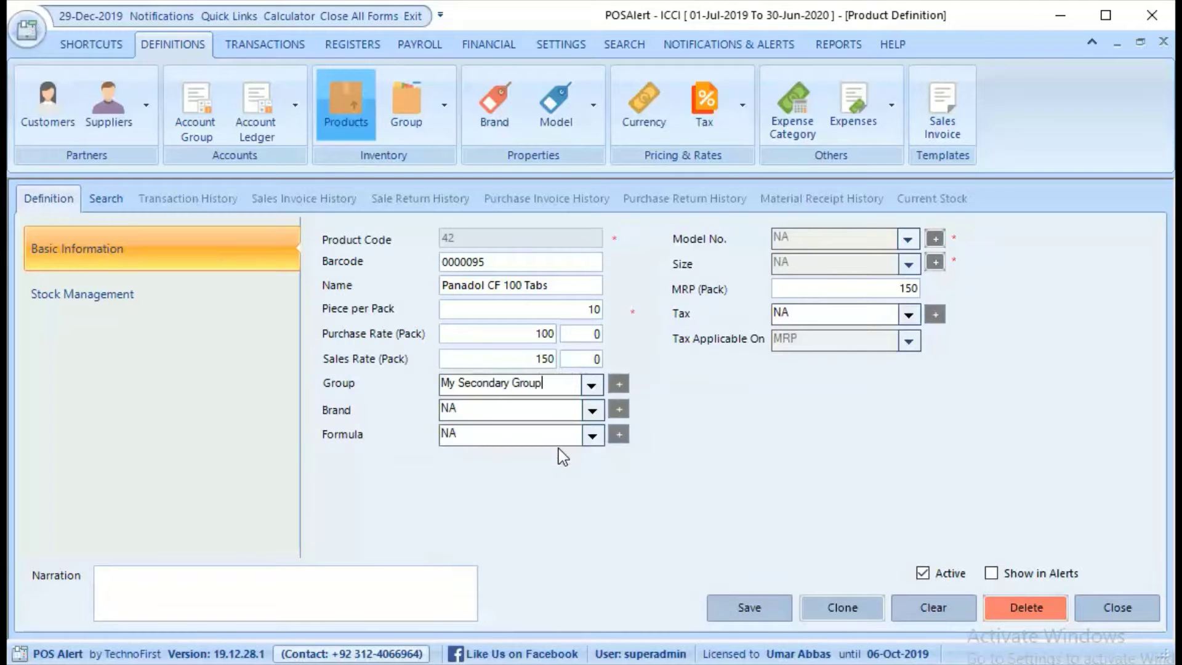
left_click(594, 411)
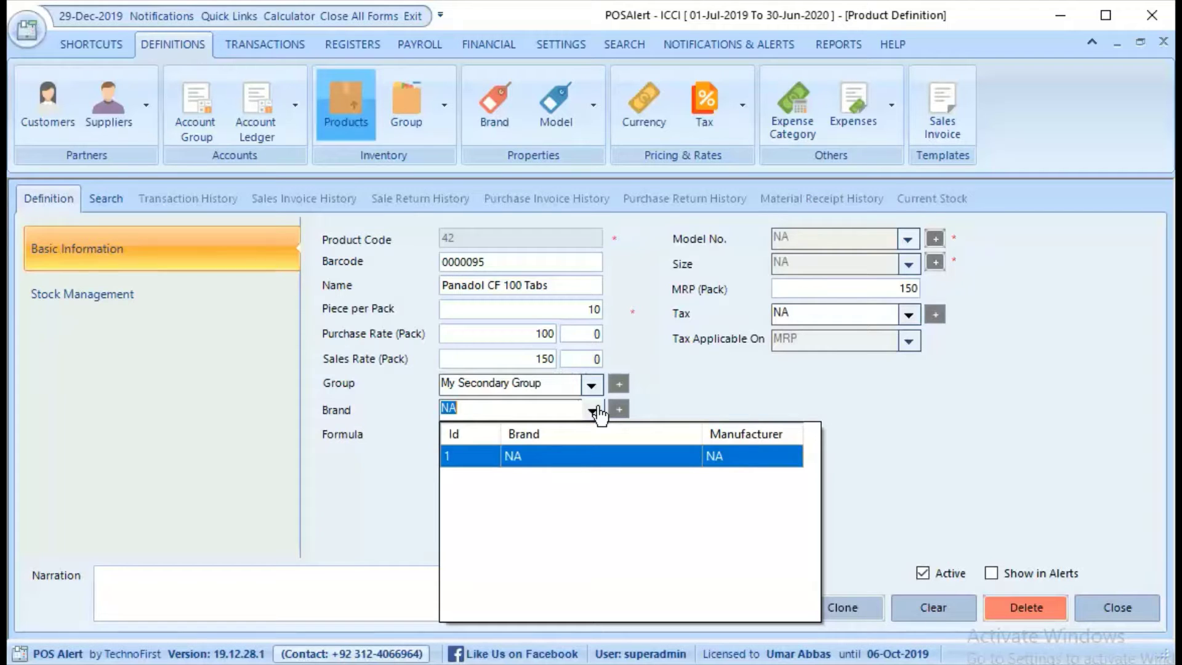
left_click(584, 448)
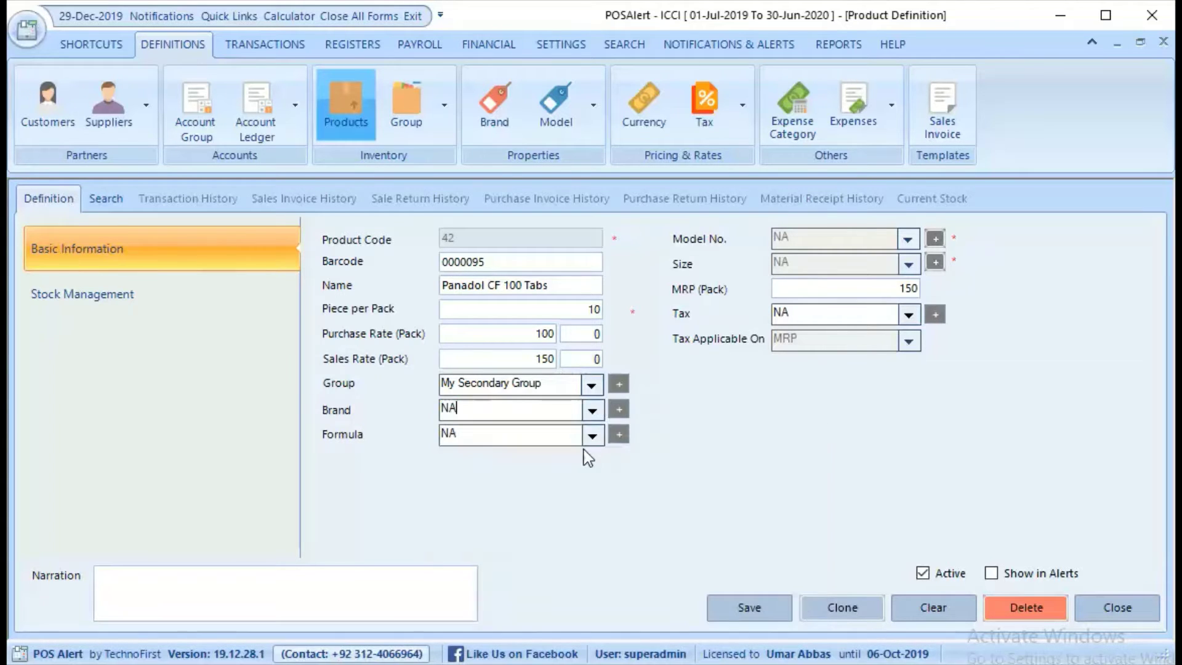
left_click(591, 437)
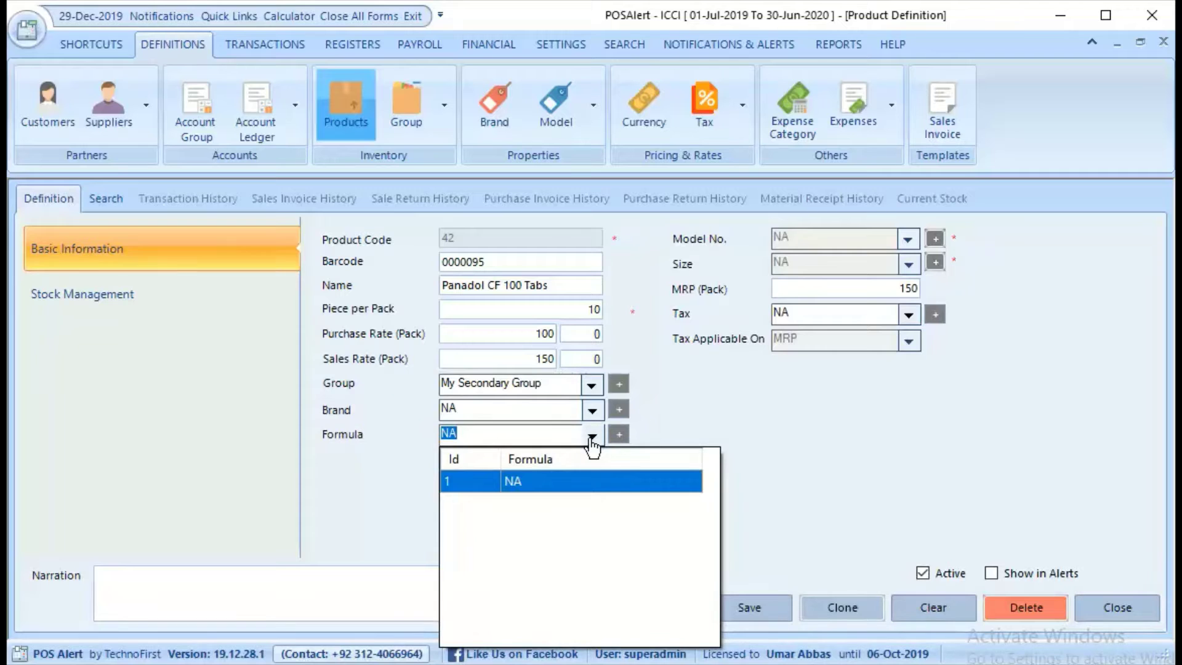
left_click(565, 486)
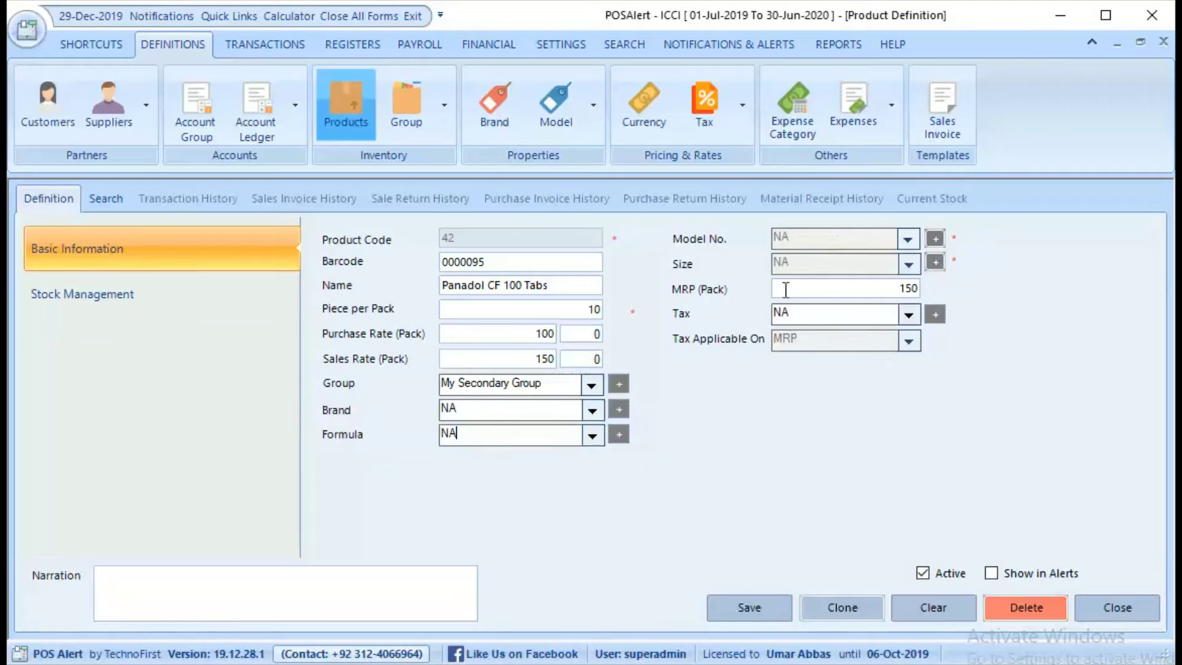
double_click(543, 410)
left_click(802, 285)
left_click(877, 322)
left_click(346, 596)
Step: Set Opening Stock to Yes in the product's stock management settings and save the product
left_click(125, 319)
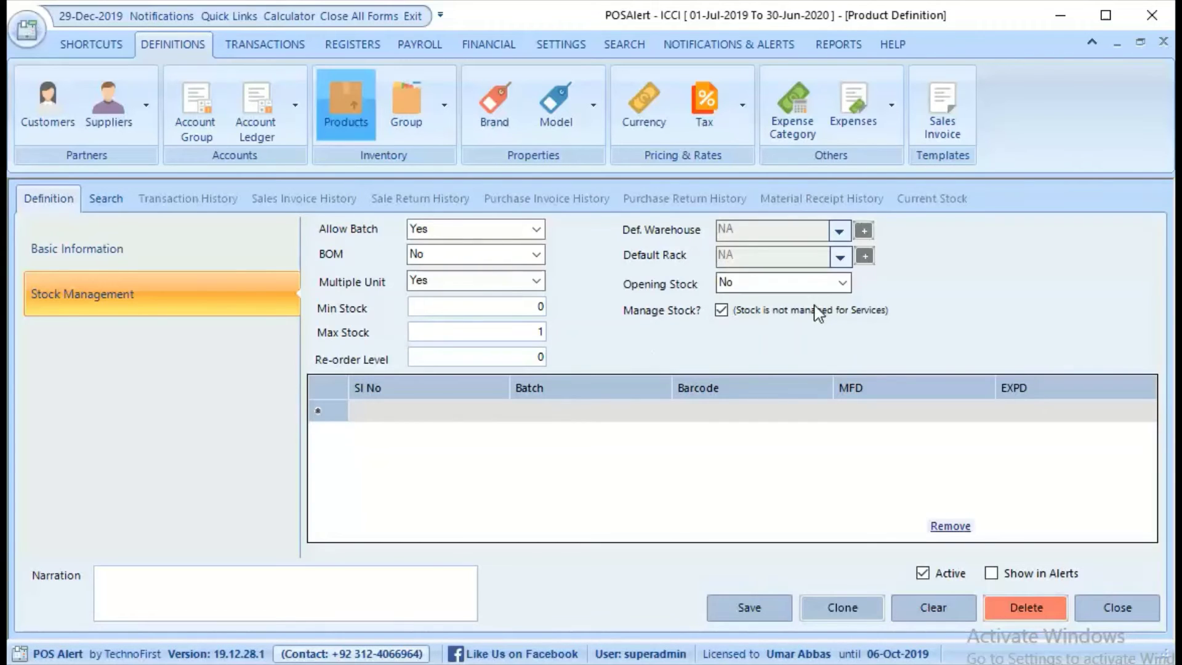
left_click(842, 284)
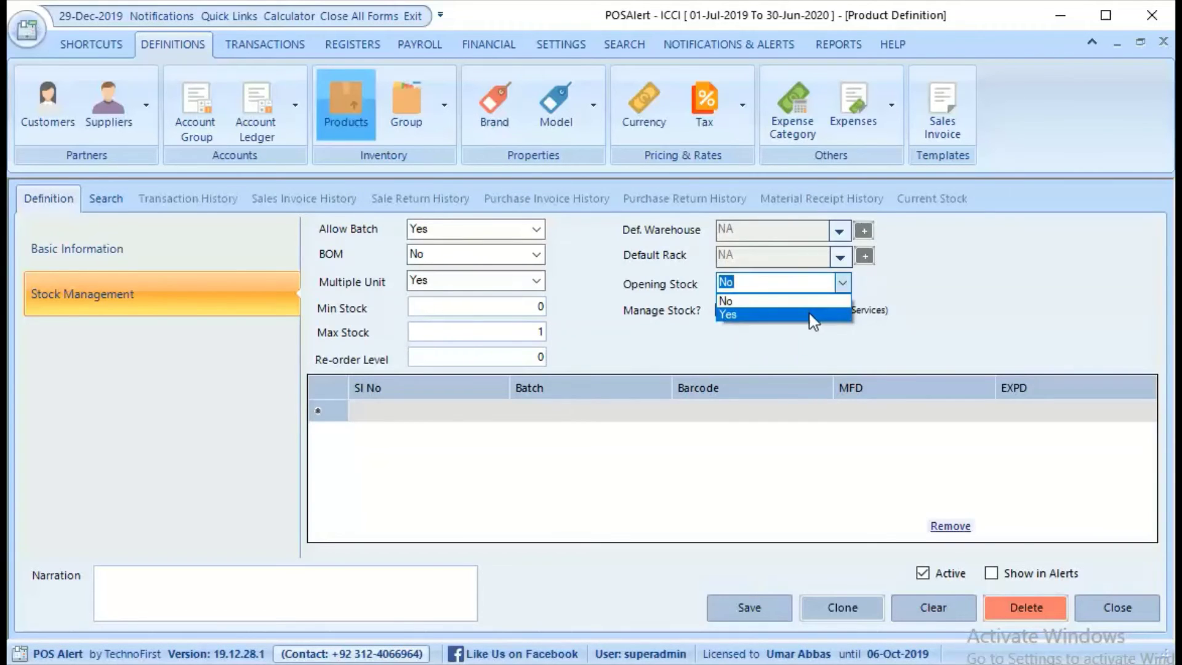
left_click(810, 315)
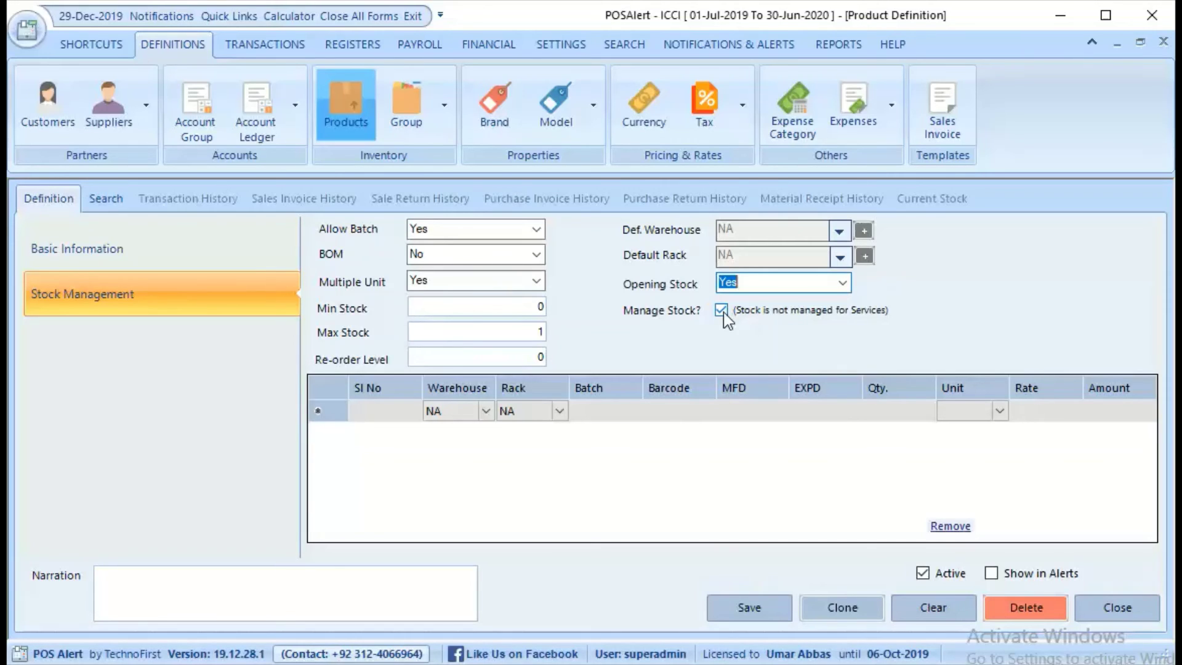
left_click(733, 597)
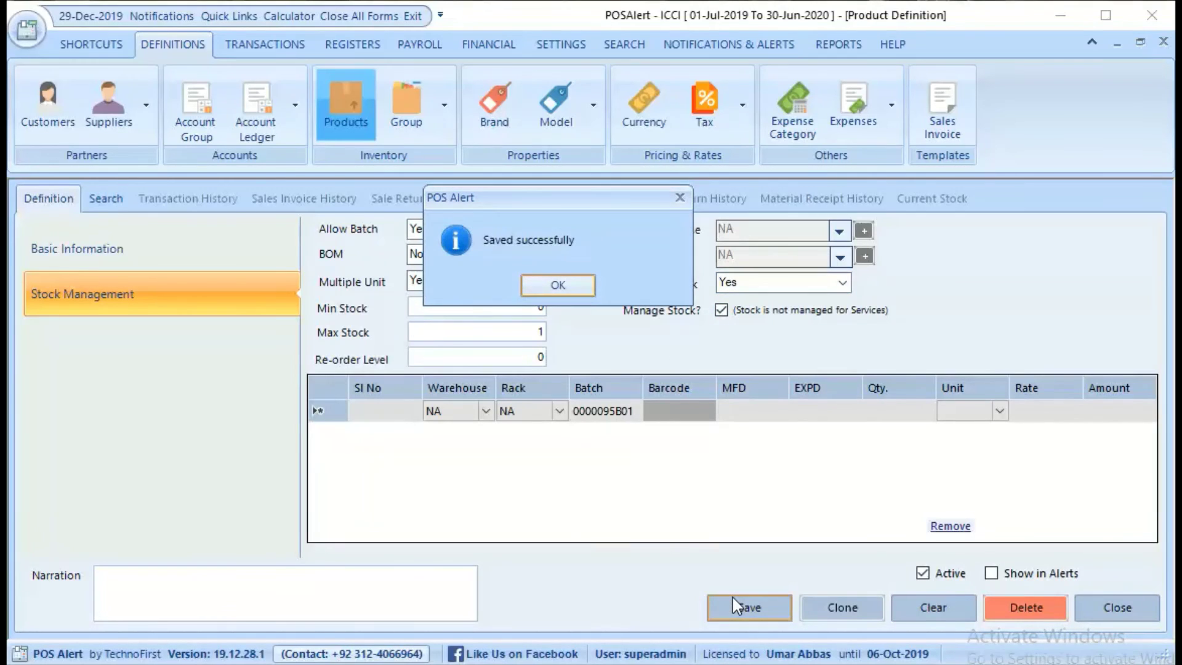
left_click(557, 288)
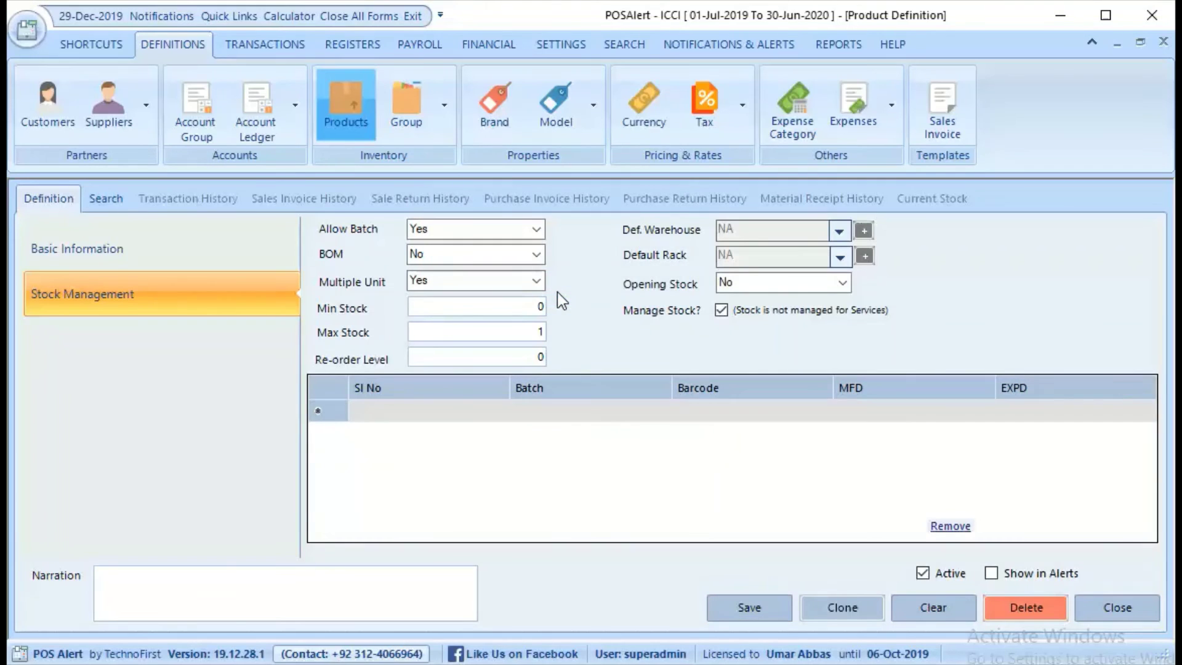
Step: Find Panadol CF 100 Tabs in the product list and open its record to review the basic information
left_click(105, 196)
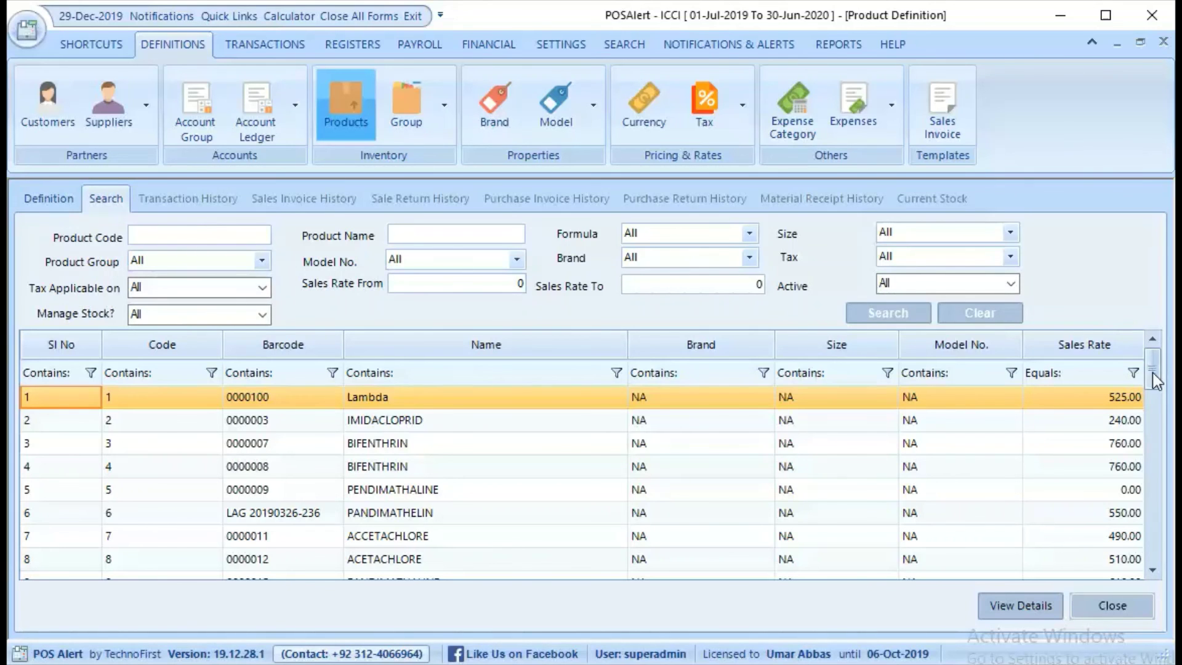
left_click_drag(1152, 381, 1155, 577)
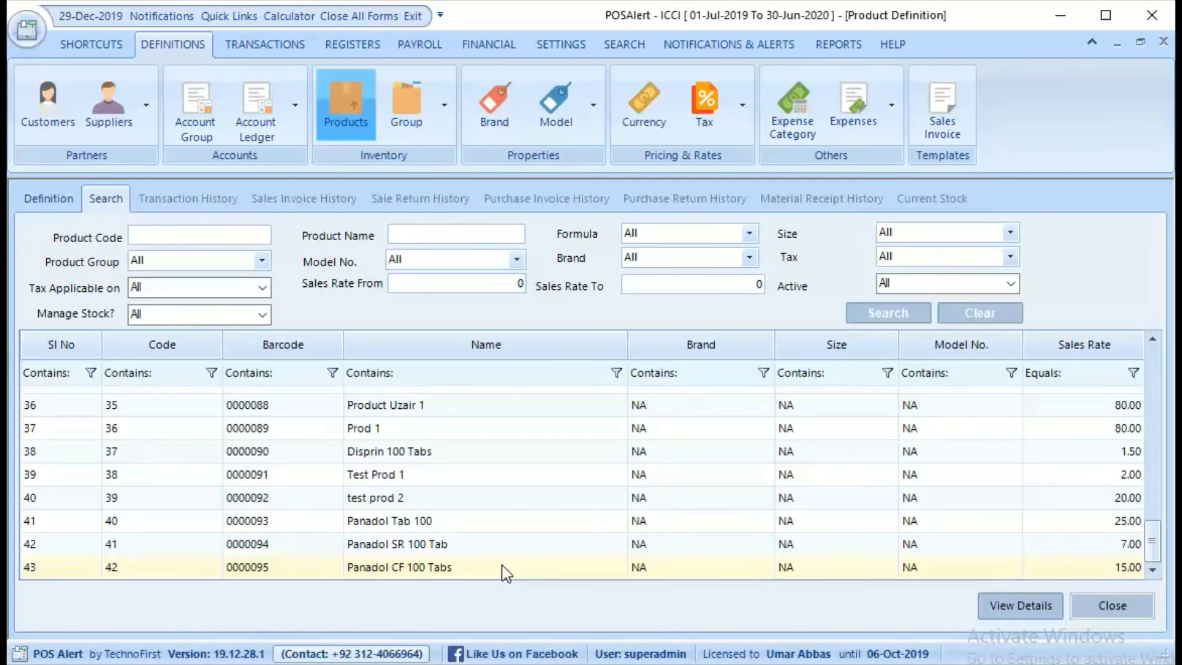
left_click(481, 573)
double_click(481, 567)
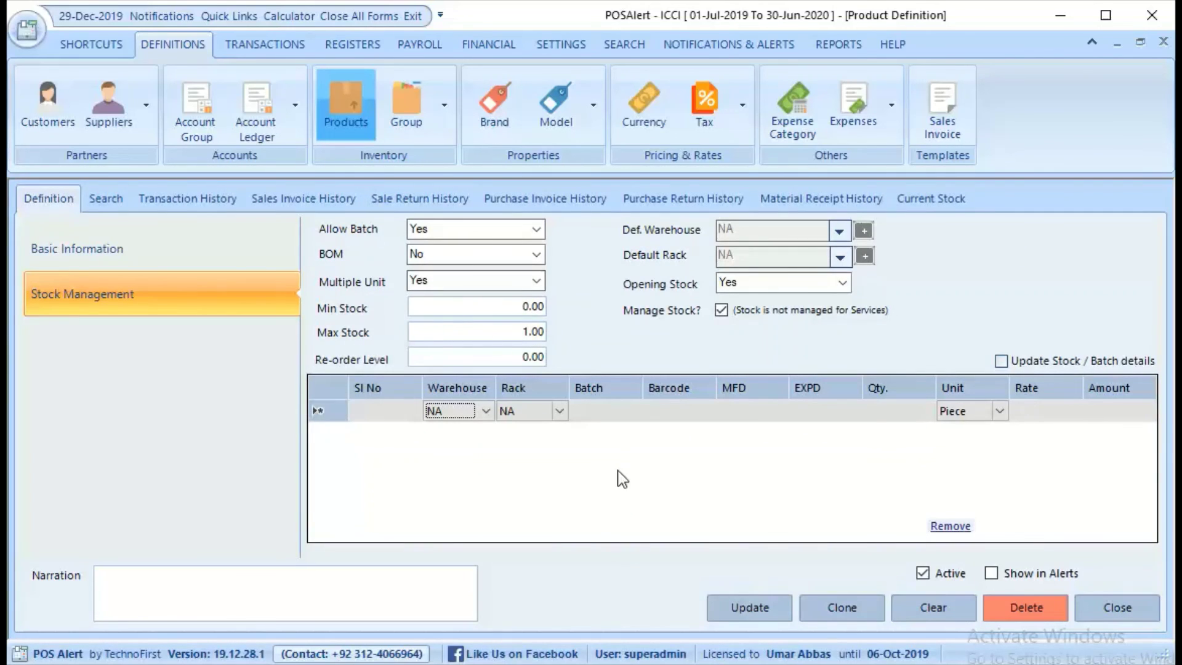
left_click(187, 248)
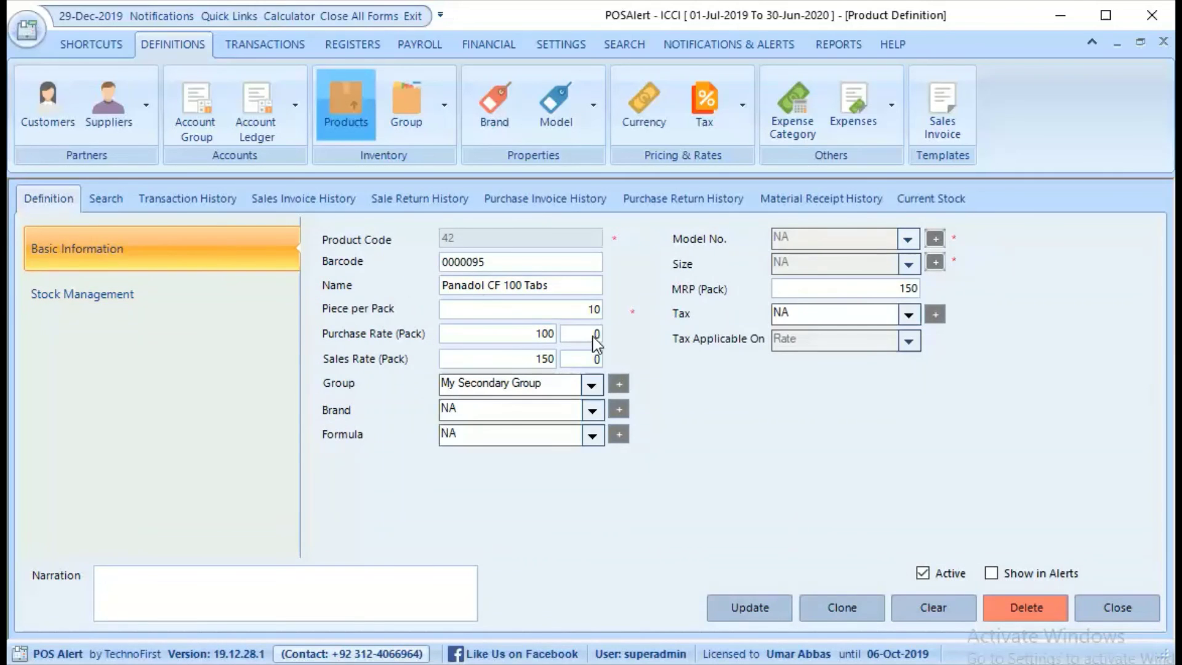